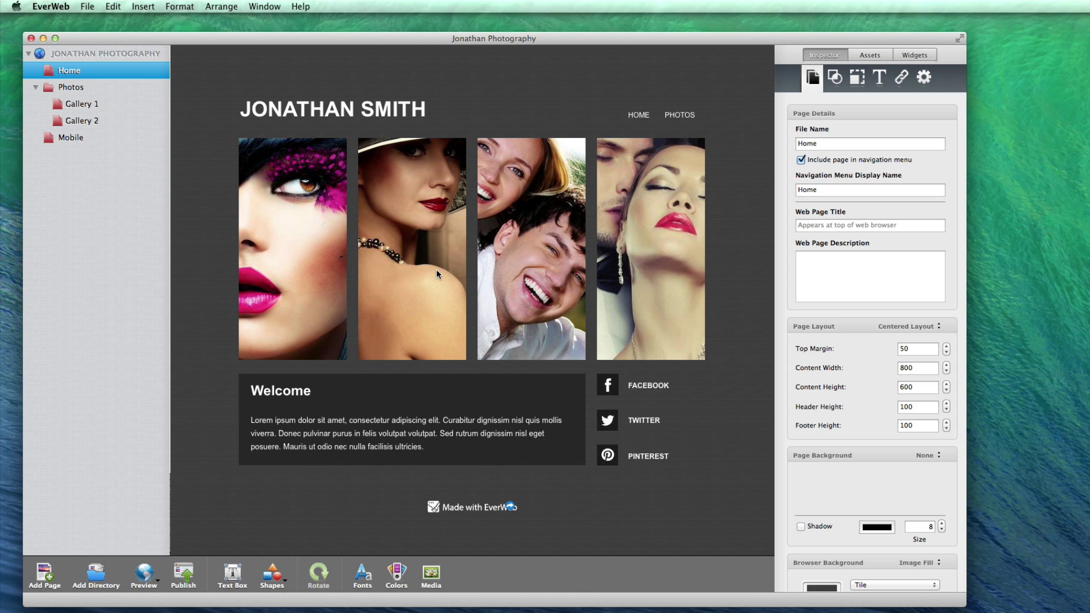
- Open the Photos page, with its Portfolio heading and placeholder text, on the canvas
left_click(134, 88)
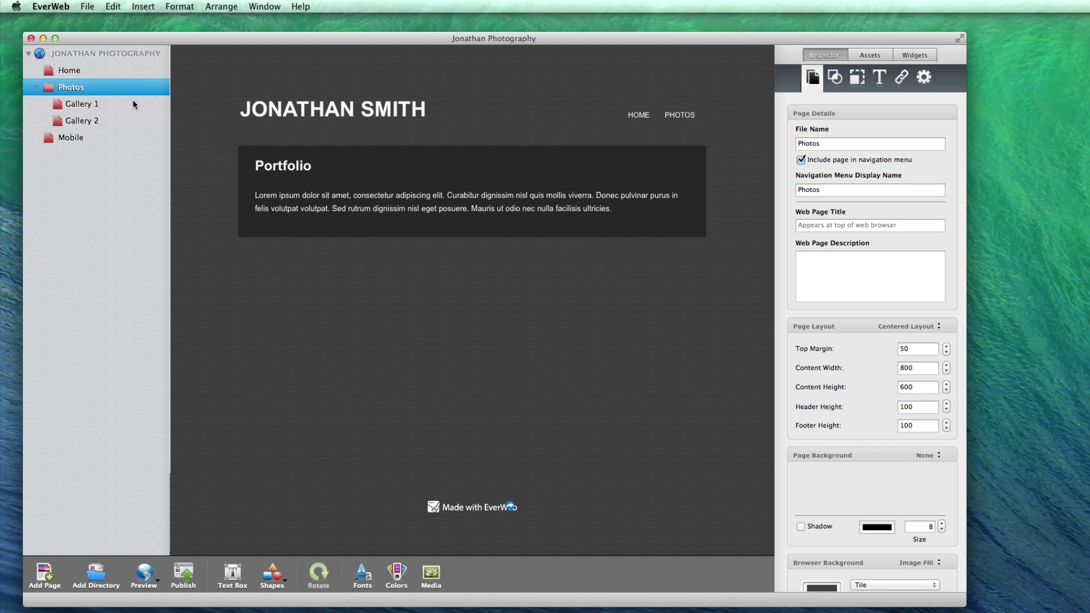
left_click(131, 105)
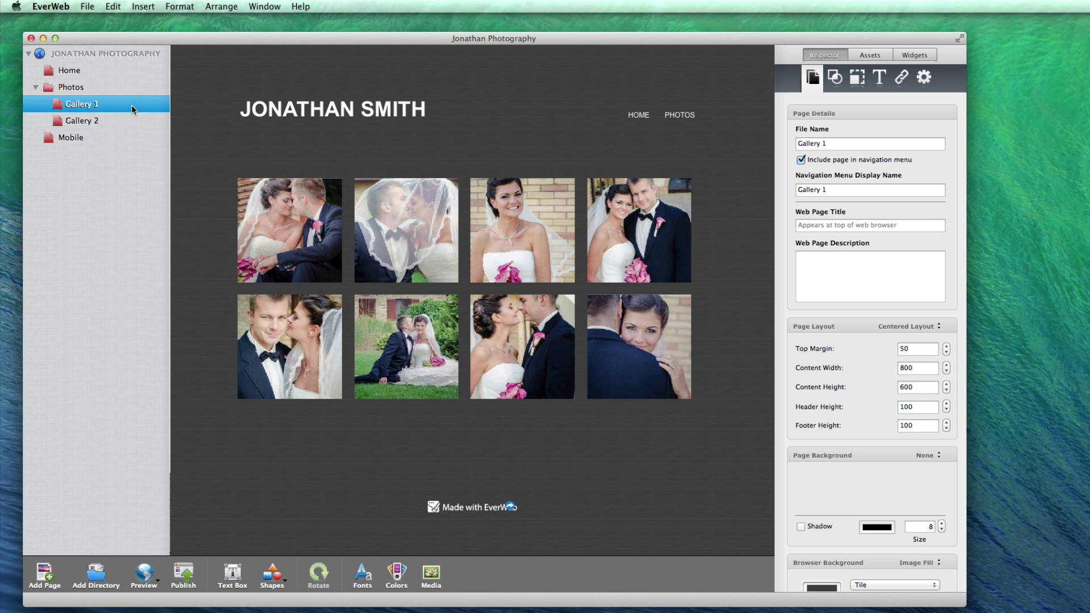
left_click(129, 121)
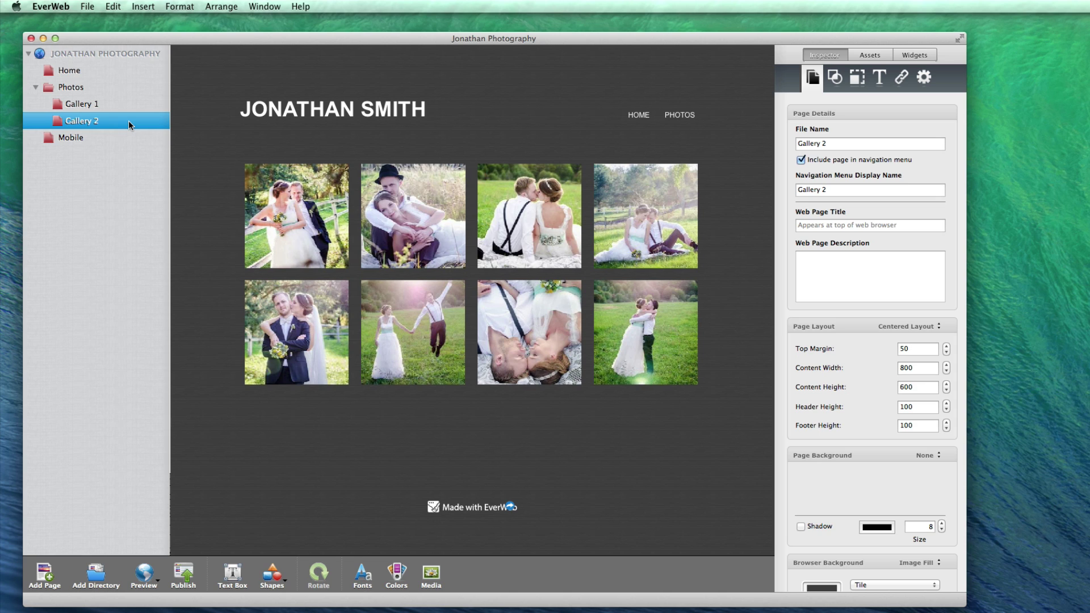
left_click(123, 84)
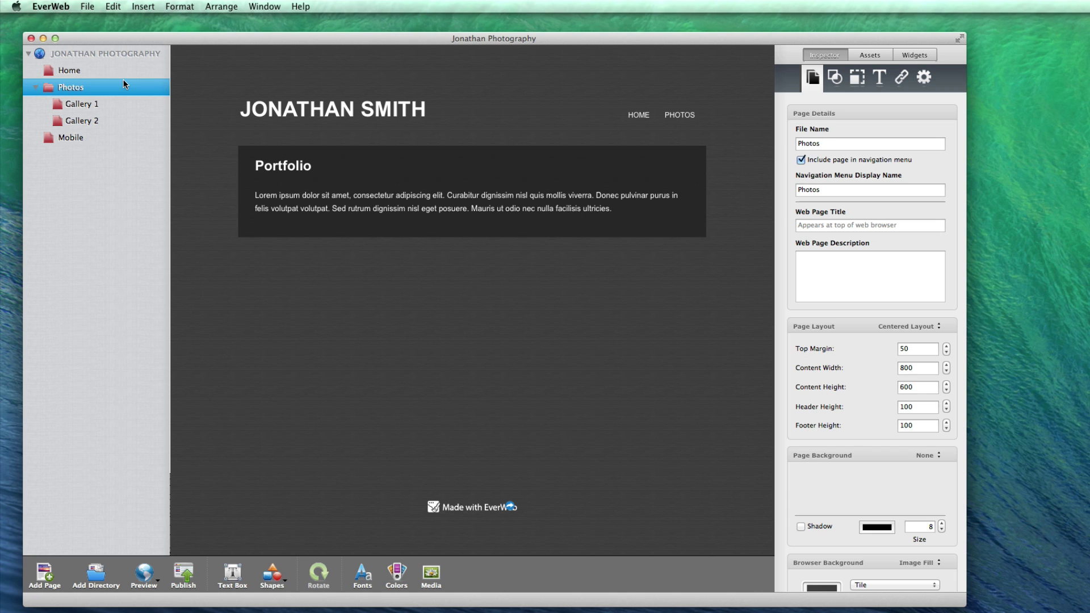
- Place gallery1.jpg below the Portfolio box and add a 'Zack & Kelly' caption text box
left_click(867, 55)
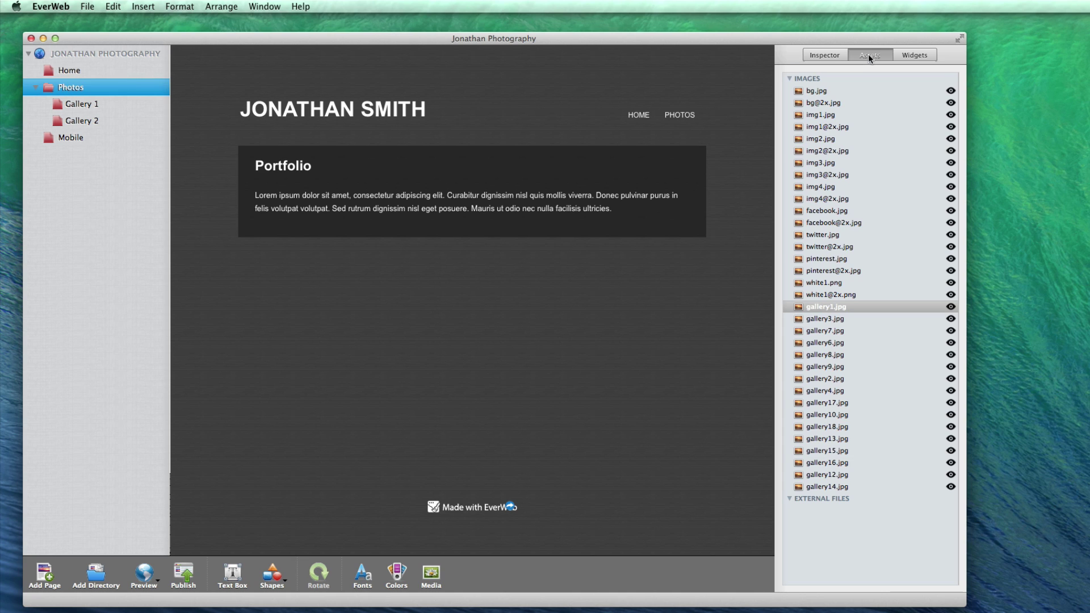
left_click_drag(842, 301, 361, 328)
left_click(232, 573)
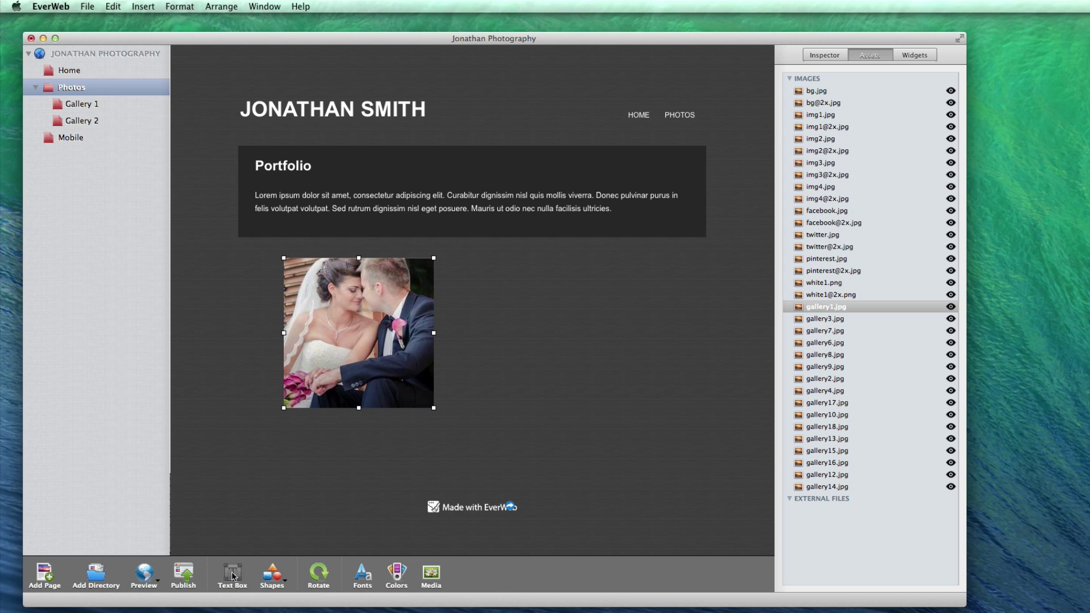
type("Zack & Kelly")
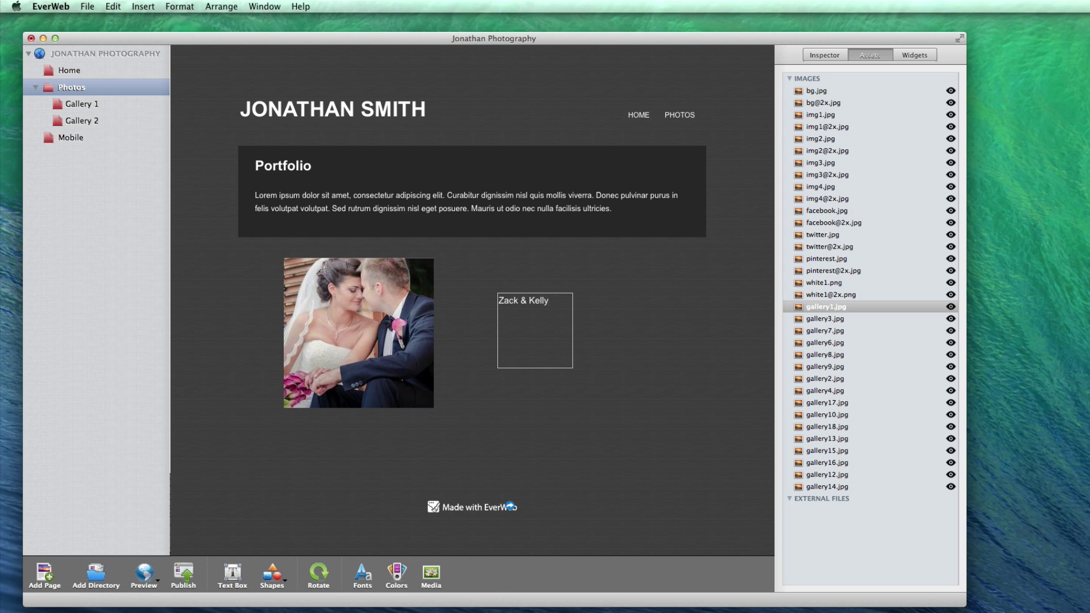
- Position the Zack & Kelly caption beneath the photo, then select the photo
key("Escape")
left_click_drag(572, 367, 393, 442)
left_click(443, 432)
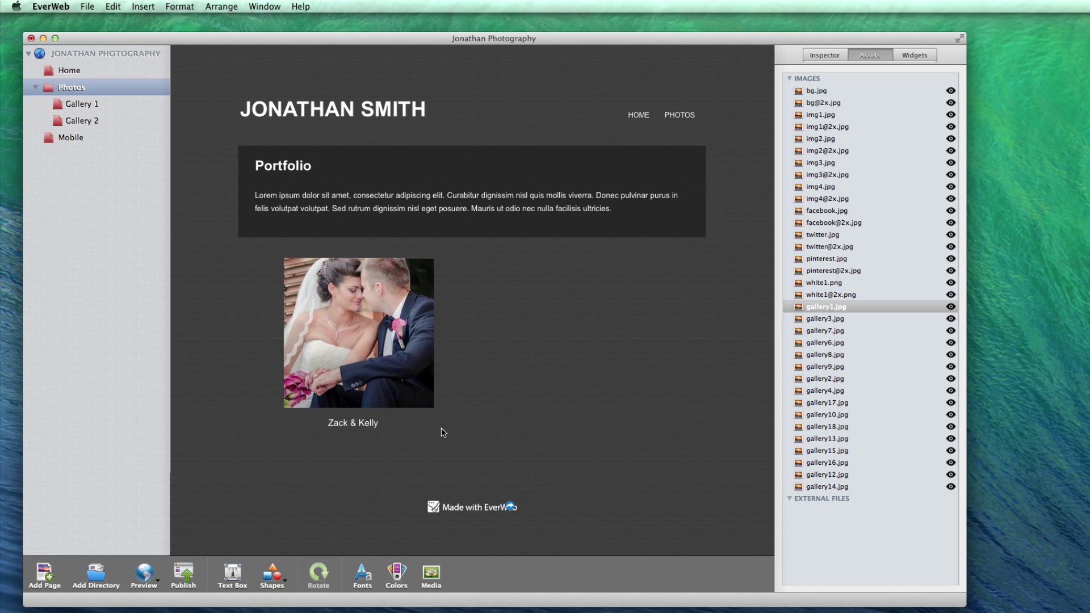
left_click(366, 359)
left_click(815, 55)
- Enable the Zack & Kelly photo as a hyperlink to the Gallery 1 page
left_click(900, 76)
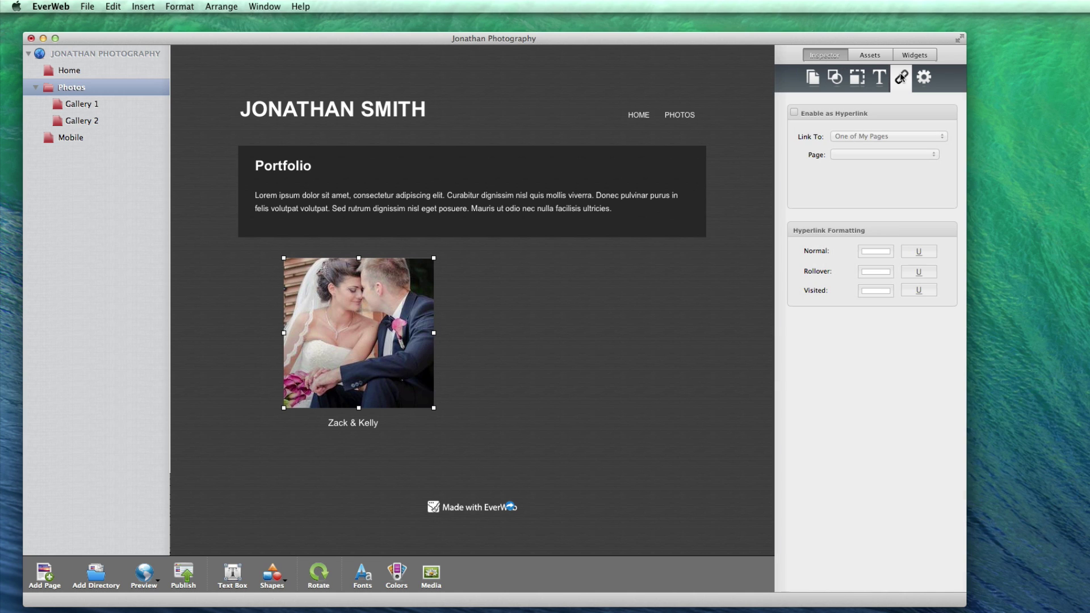
left_click(843, 112)
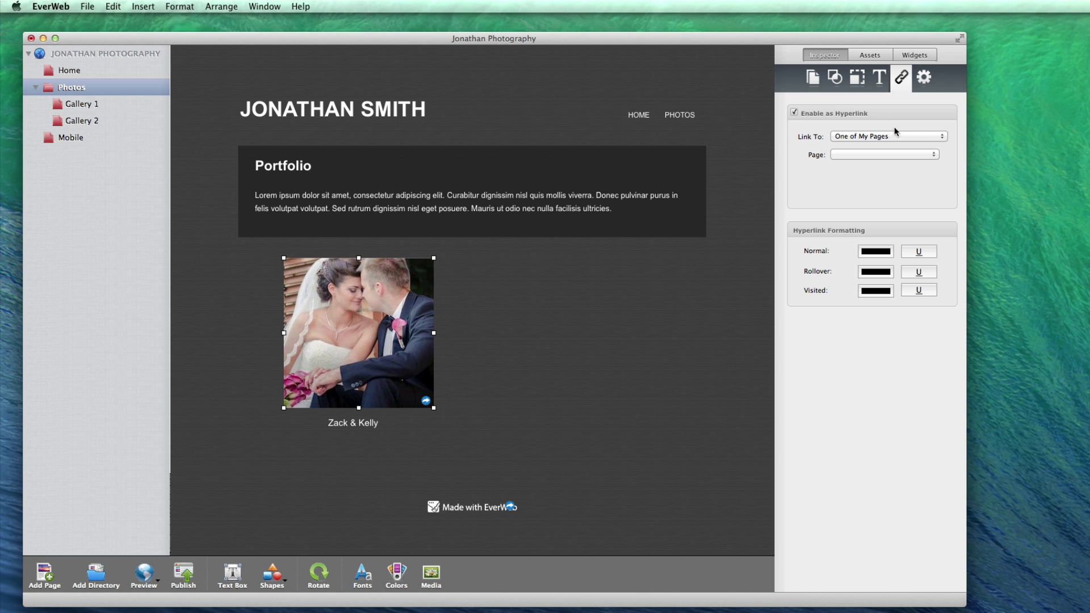
left_click(924, 154)
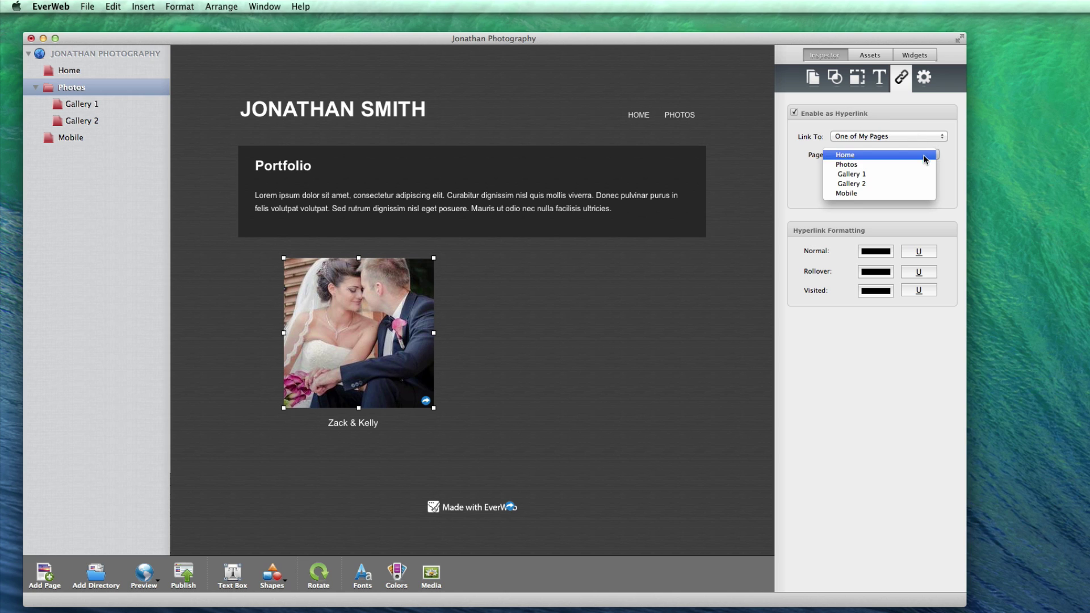
left_click(921, 174)
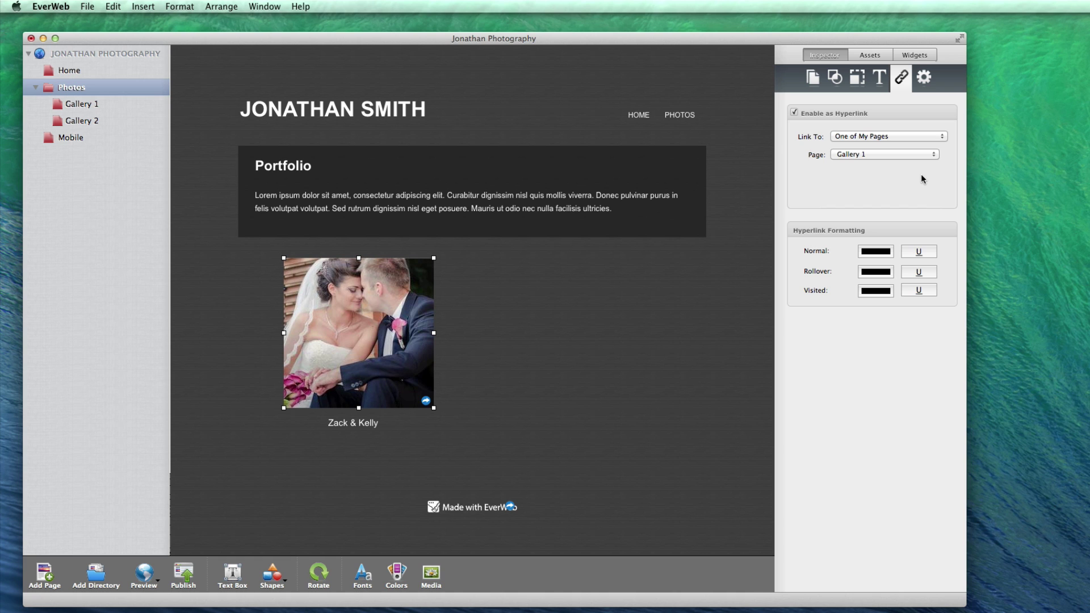
left_click(859, 55)
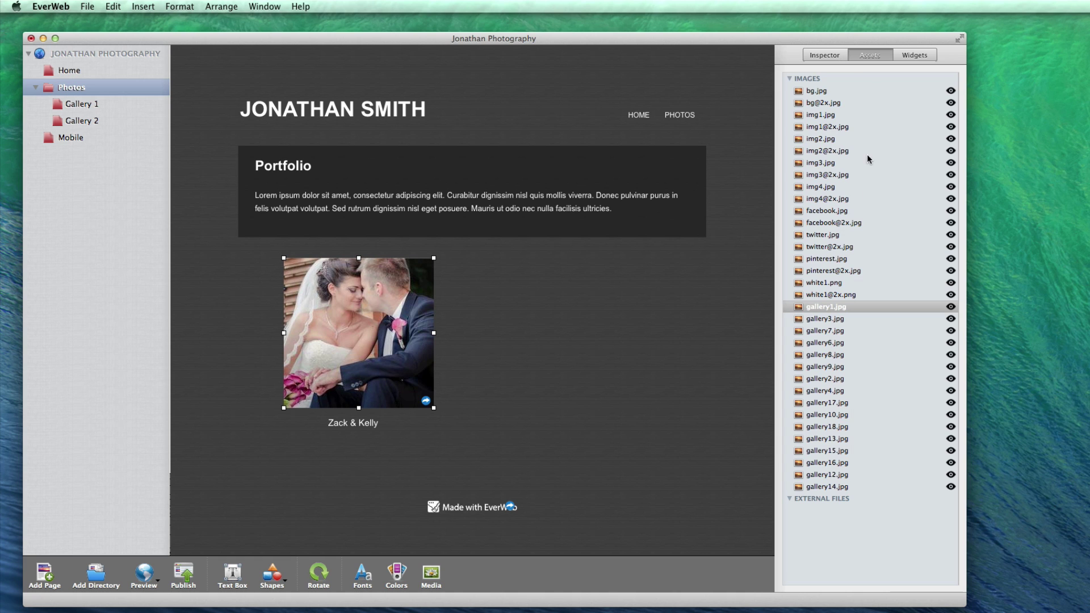
- Place gallery10.jpg beside the first photo with a 'Slater & Jesse' caption beneath it
left_click_drag(836, 414, 585, 330)
left_click(232, 574)
type("Slater & Jesse")
left_click_drag(515, 342, 625, 457)
- Make the second wedding photo a hyperlink to the Gallery 2 page
left_click(628, 373)
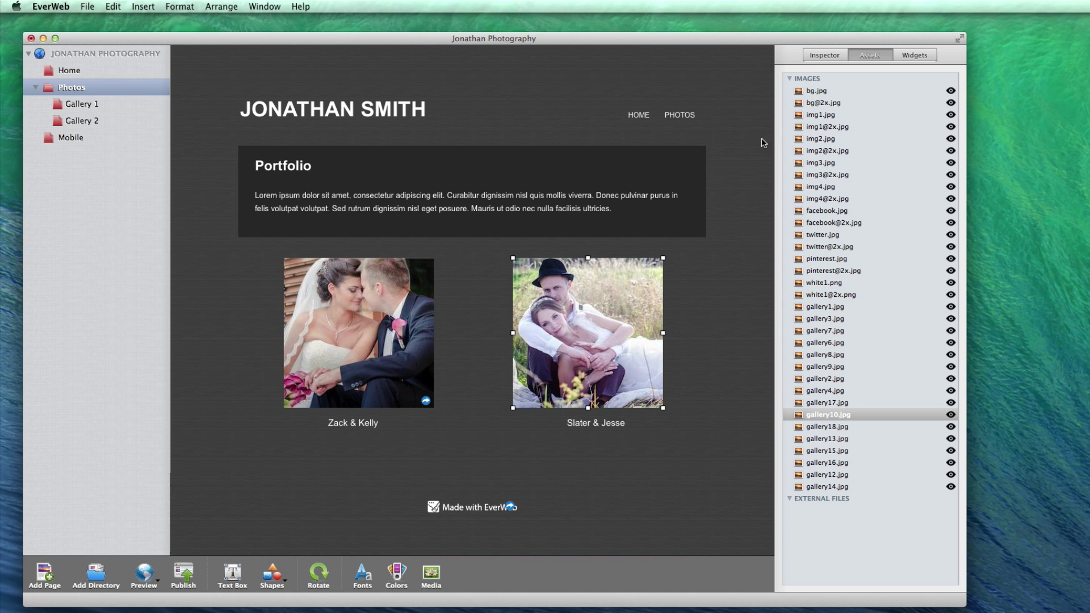
left_click(821, 57)
left_click(842, 115)
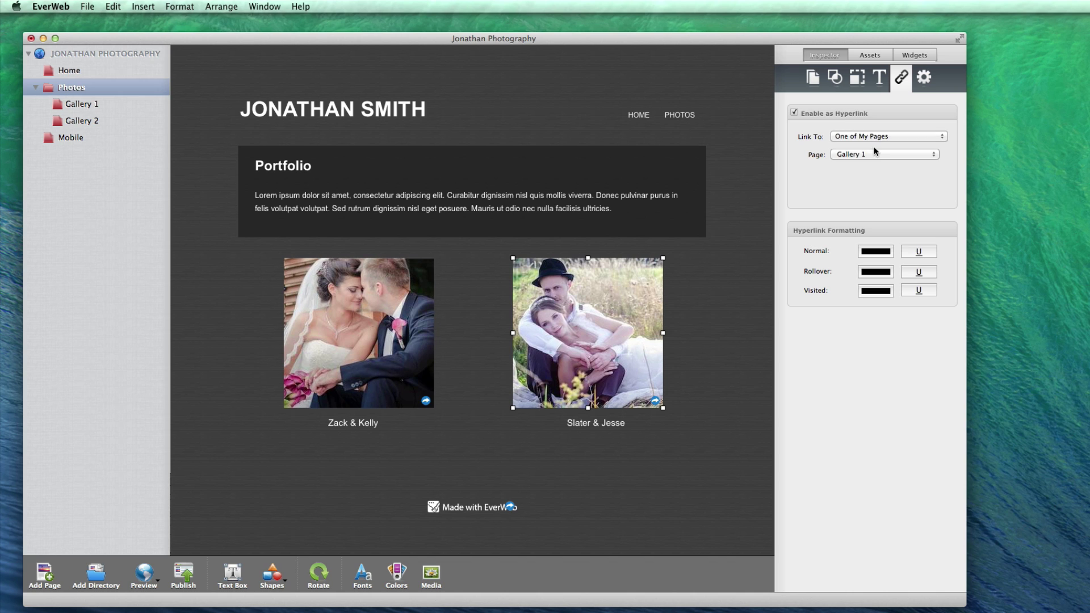
left_click(875, 152)
left_click(877, 162)
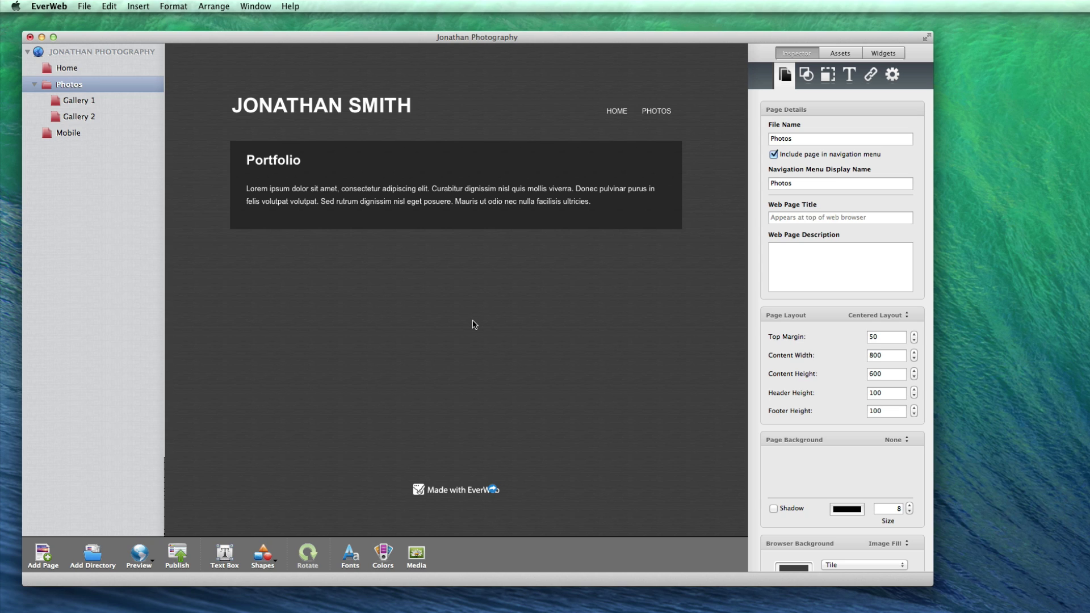
- Add an Image Slider to the Photos page containing gallery1.jpg, gallery2.jpg and gallery3.jpg
left_click(882, 54)
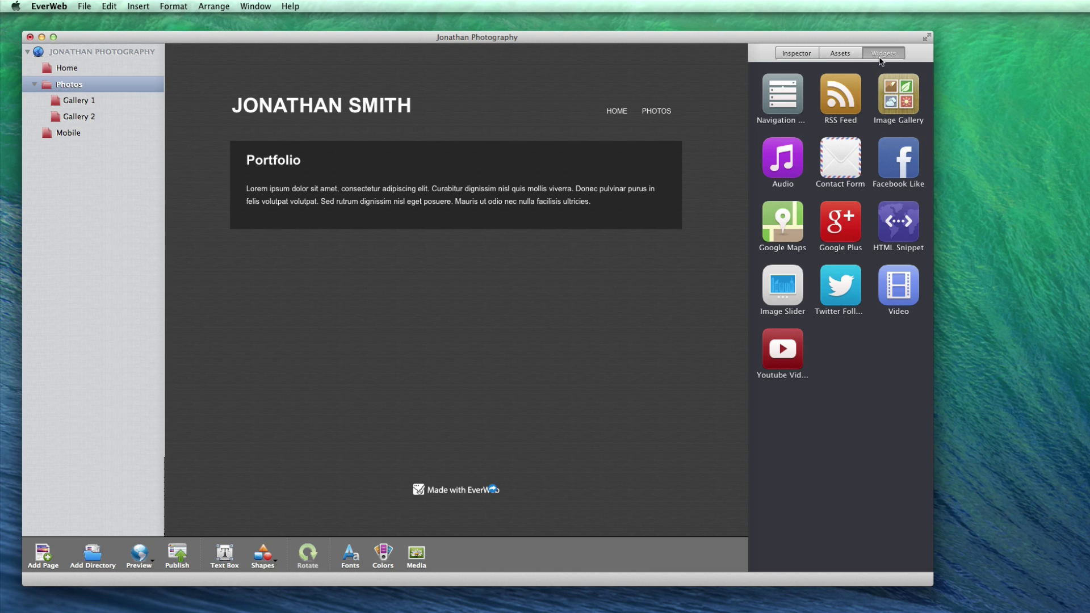
left_click_drag(783, 289, 456, 306)
left_click(881, 268)
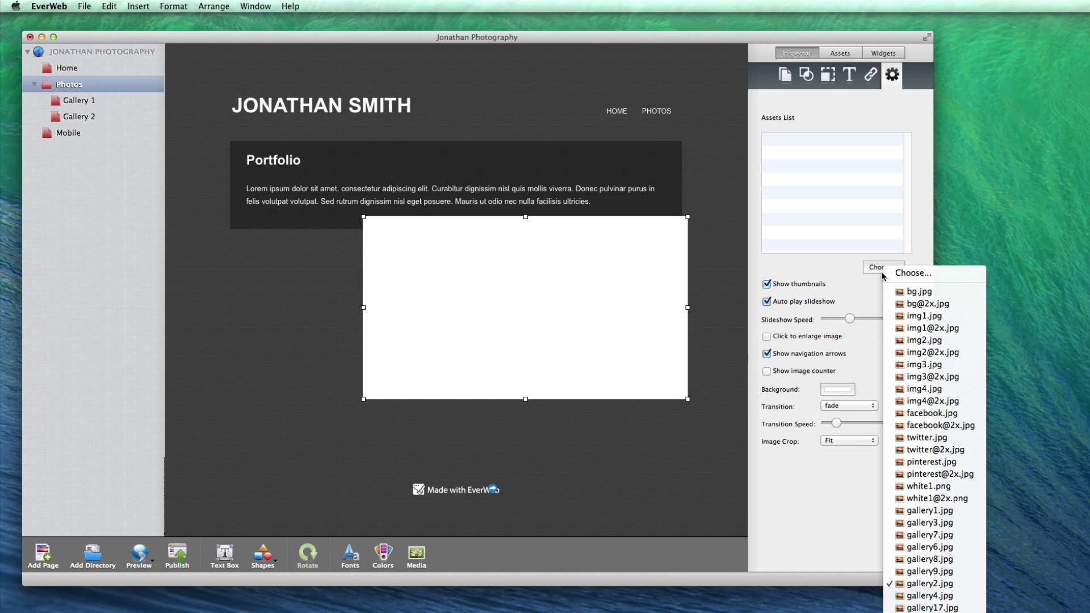
left_click(929, 510)
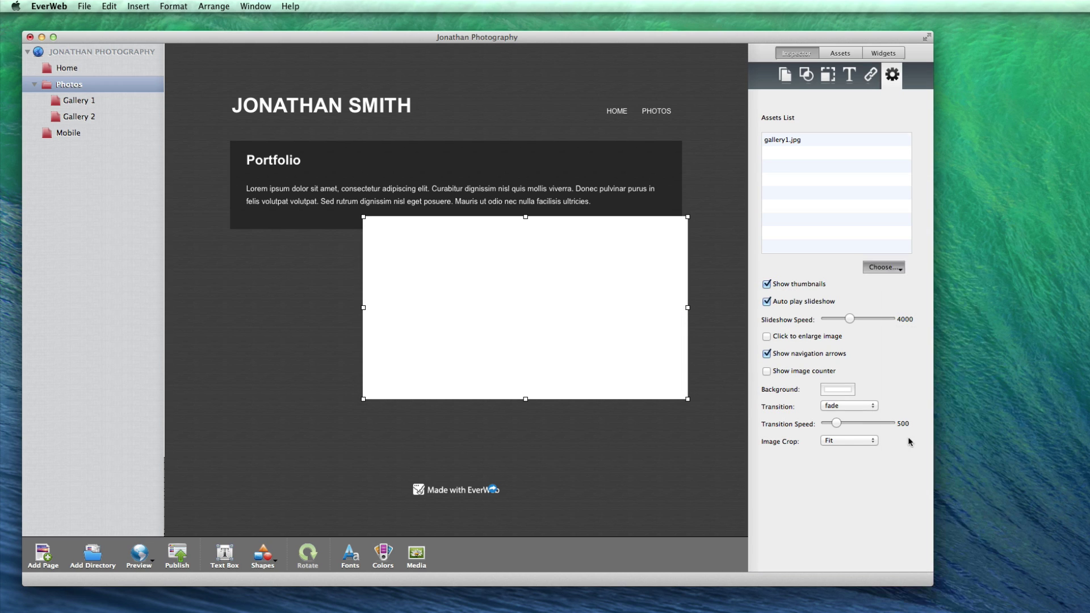
left_click(894, 268)
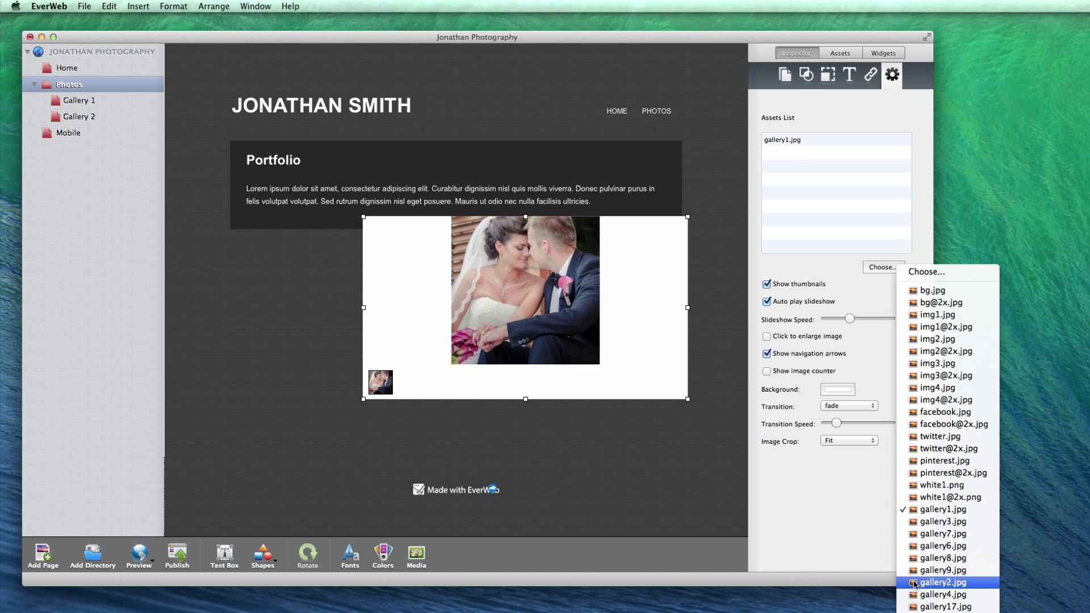
left_click(915, 582)
left_click(887, 269)
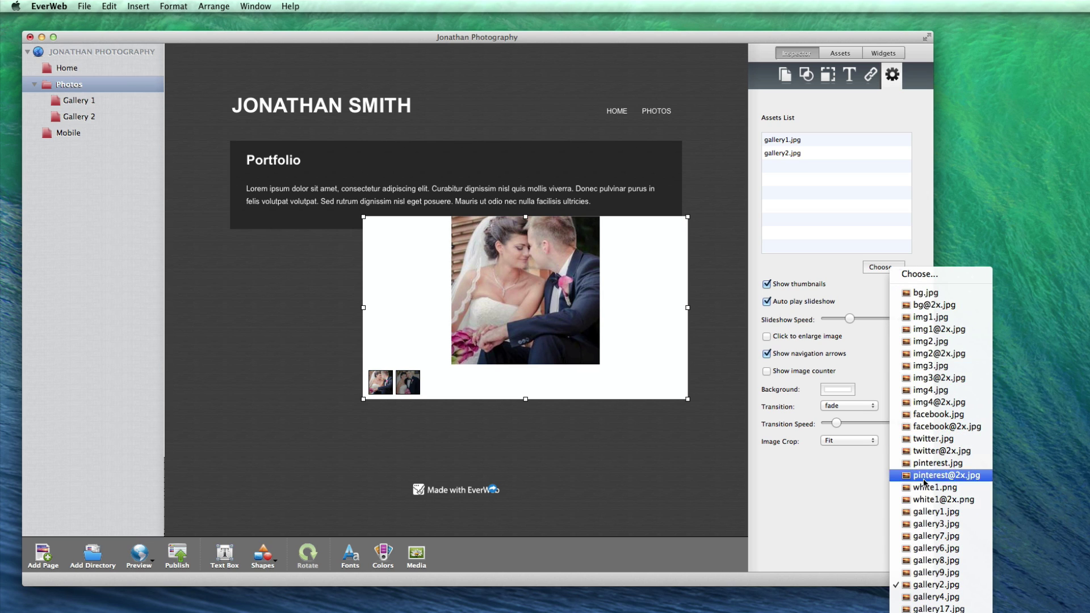
left_click(923, 525)
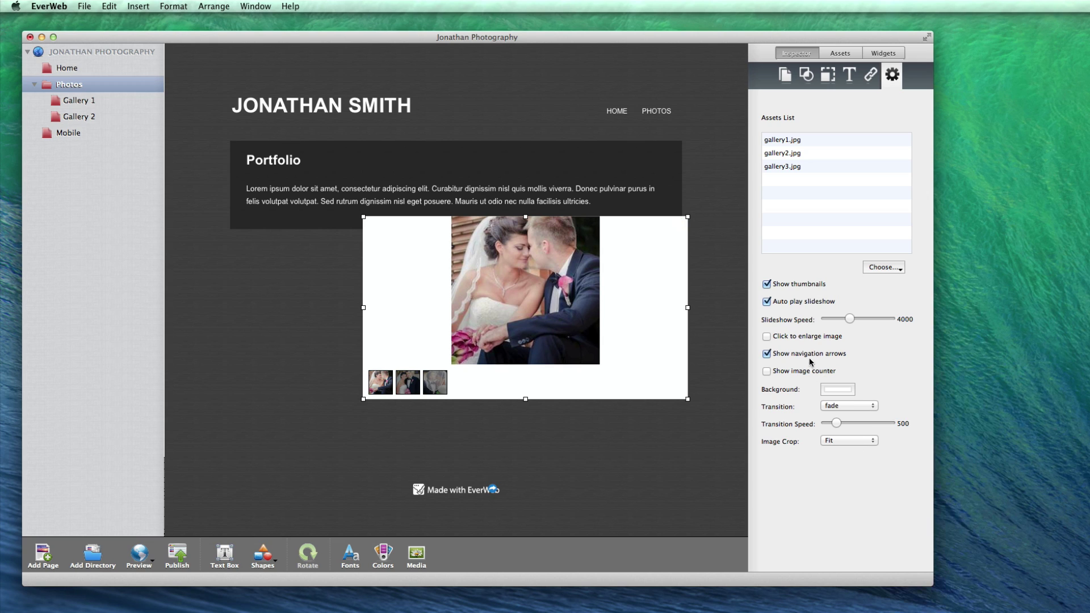
- Hide the slideshow's thumbnails and navigation arrows and lower its speed to 1593
left_click(767, 284)
left_click_drag(850, 319, 835, 323)
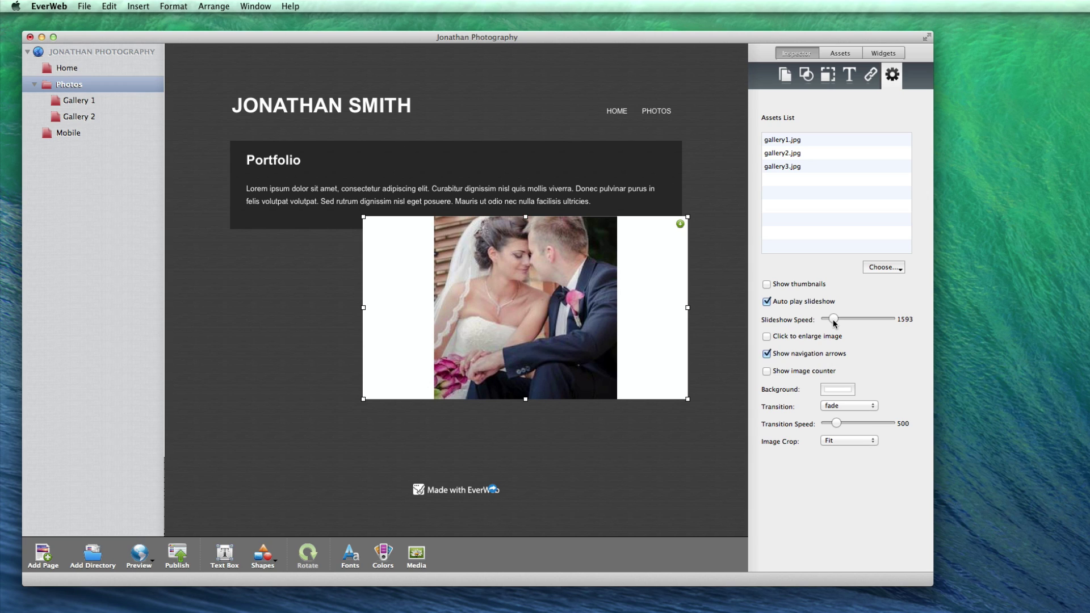
left_click(767, 354)
- Move the slideshow under the Portfolio text, shrink it to about 302×244 px, crop Fill Width
left_click_drag(662, 355, 537, 373)
left_click_drag(565, 420, 510, 401)
left_click(849, 440)
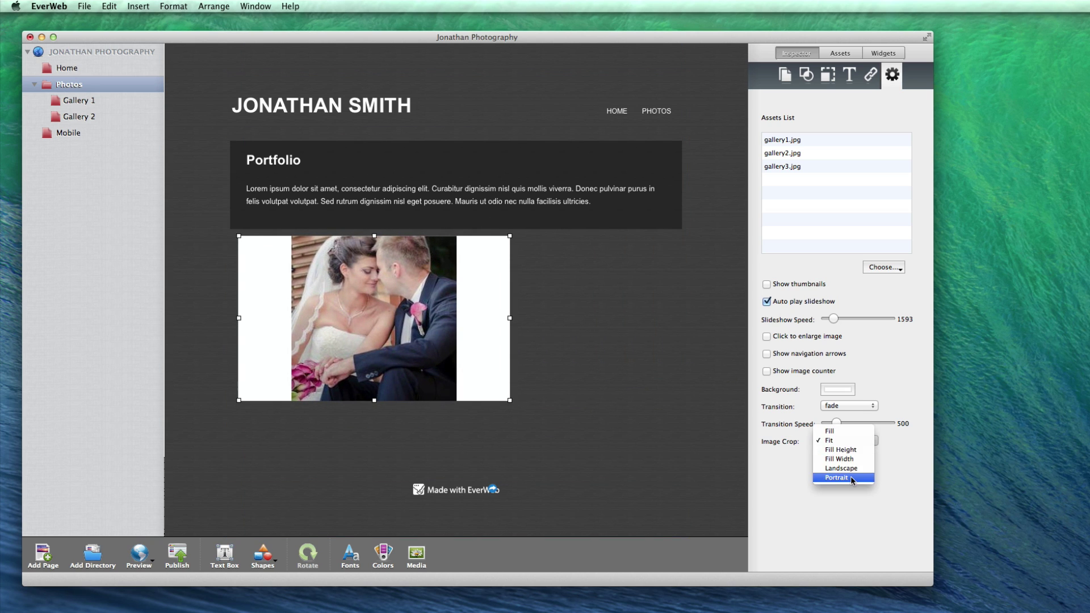
left_click(839, 479)
left_click_drag(510, 401, 413, 375)
left_click(836, 440)
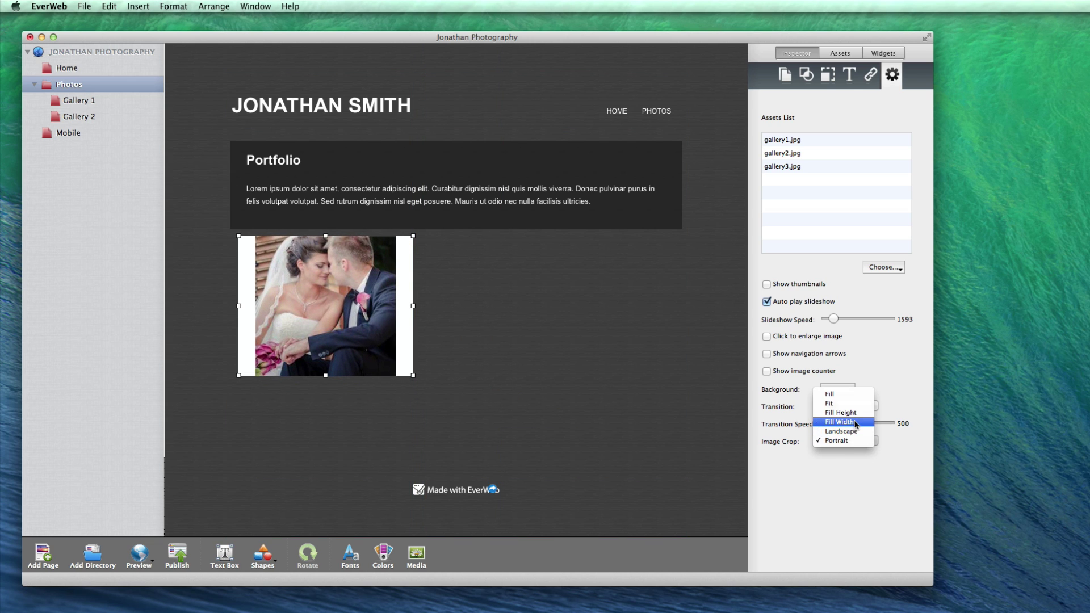
left_click(853, 420)
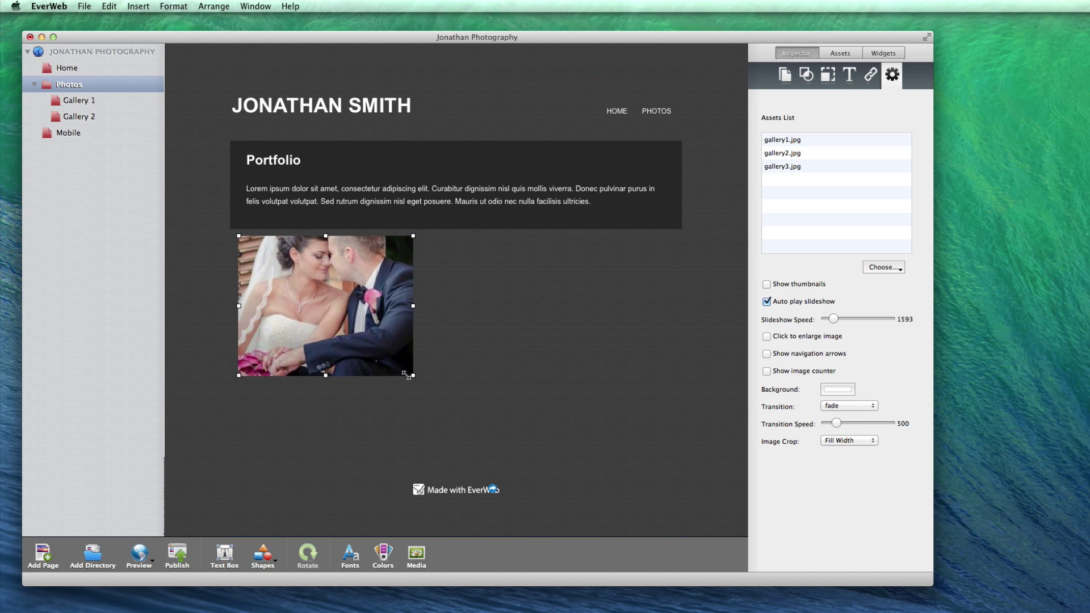
left_click_drag(413, 375, 396, 373)
- Add a 'Zack & Kelly' caption centred beneath the first slideshow
left_click(233, 559)
type("Zack")
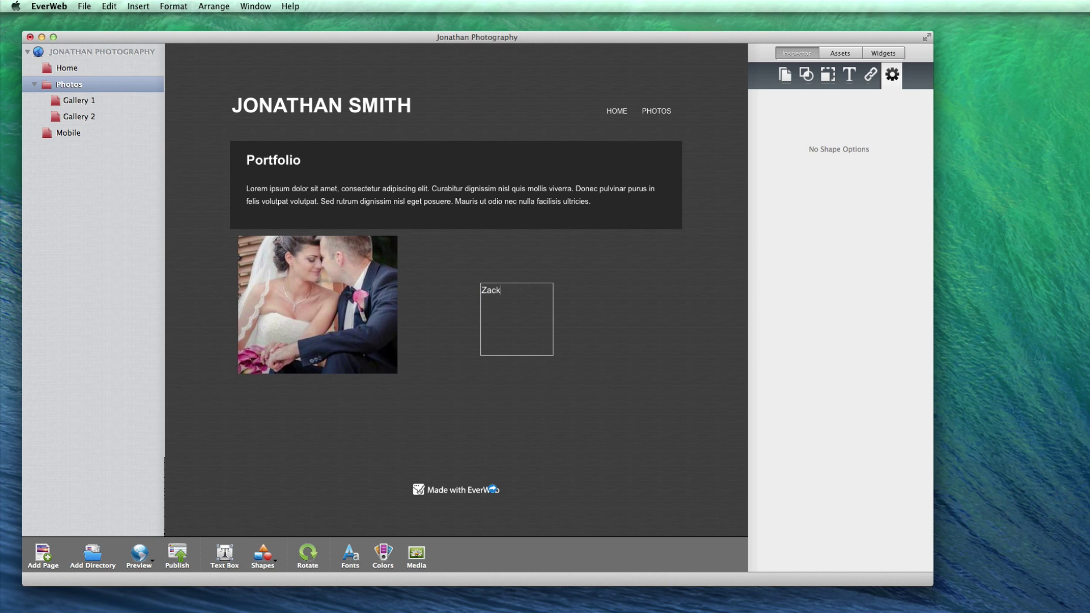
type(" & Kelly")
left_click_drag(553, 355, 312, 397)
left_click(358, 392)
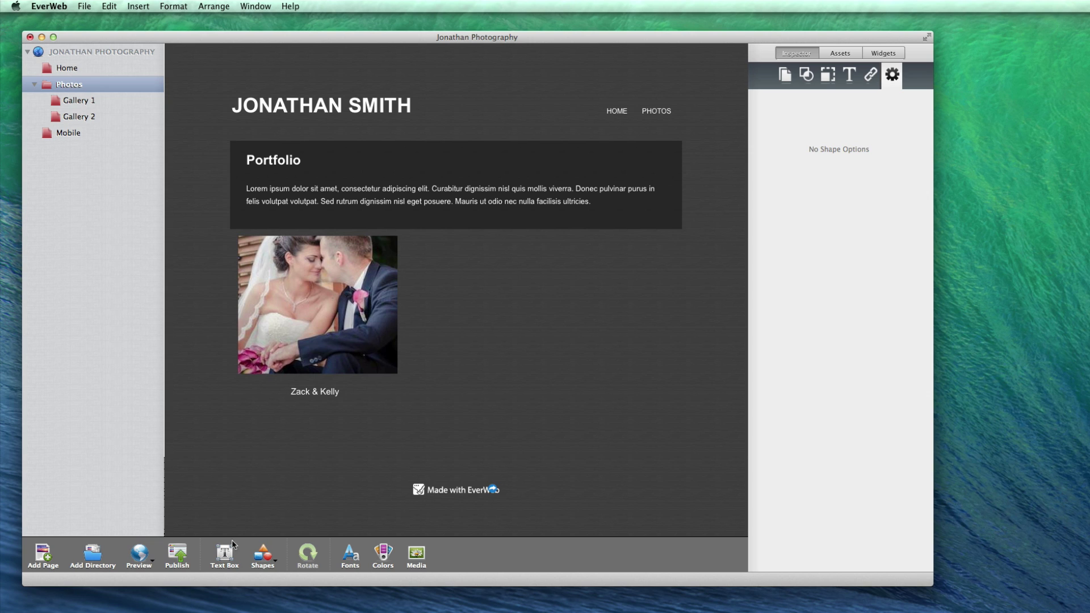
- Add an empty text box and stretch it to cover the first photo
left_click(231, 558)
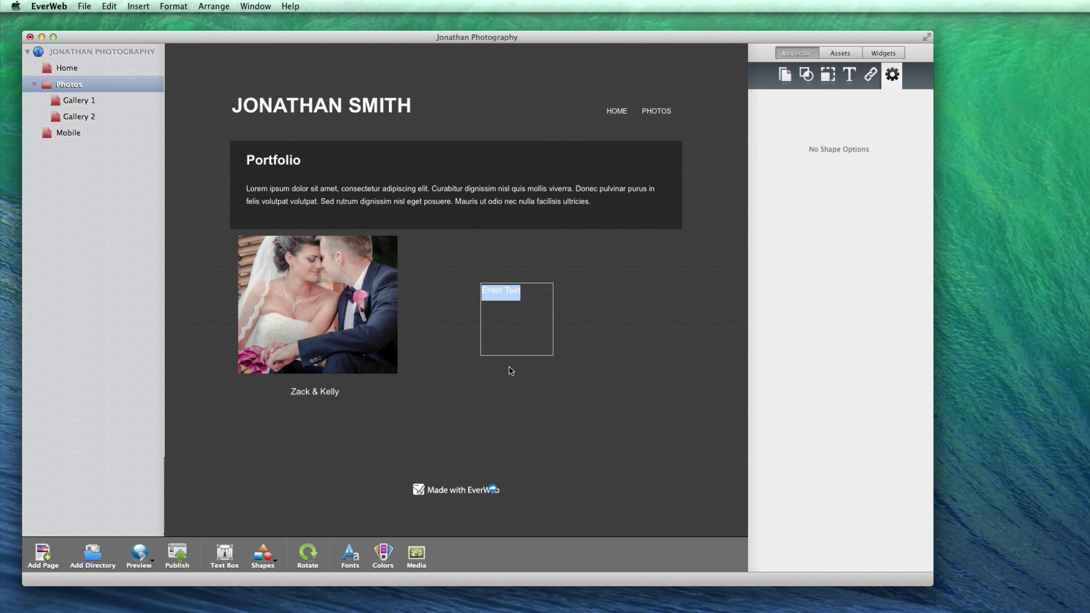
key("Escape")
left_click_drag(520, 318, 285, 273)
left_click_drag(311, 308, 398, 373)
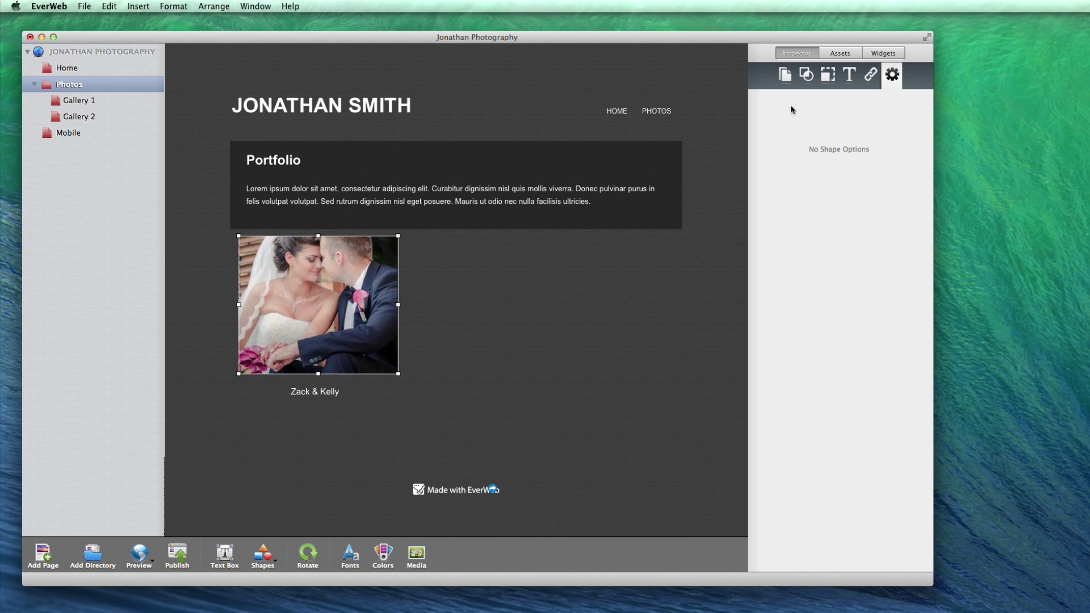
- Enable the overlay box as a hyperlink to the Gallery 1 page
left_click(870, 76)
left_click(816, 107)
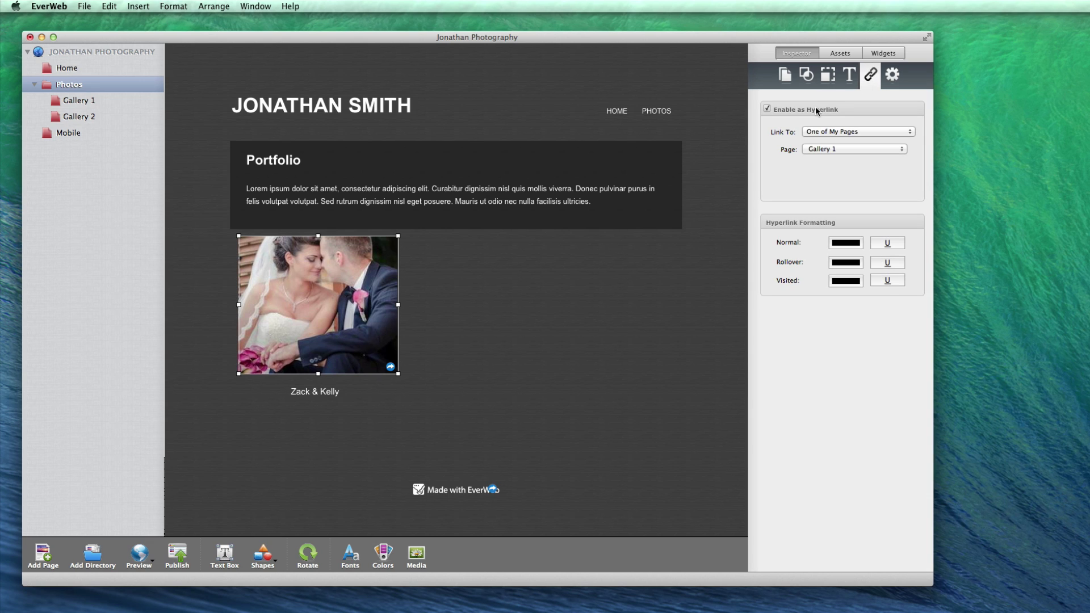
left_click(864, 150)
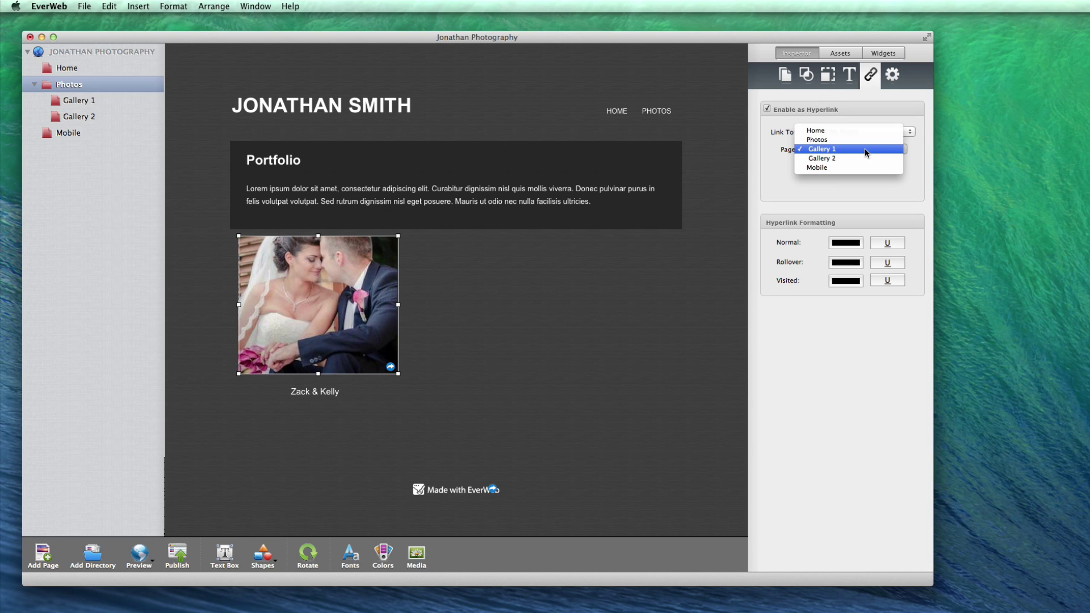
left_click(864, 148)
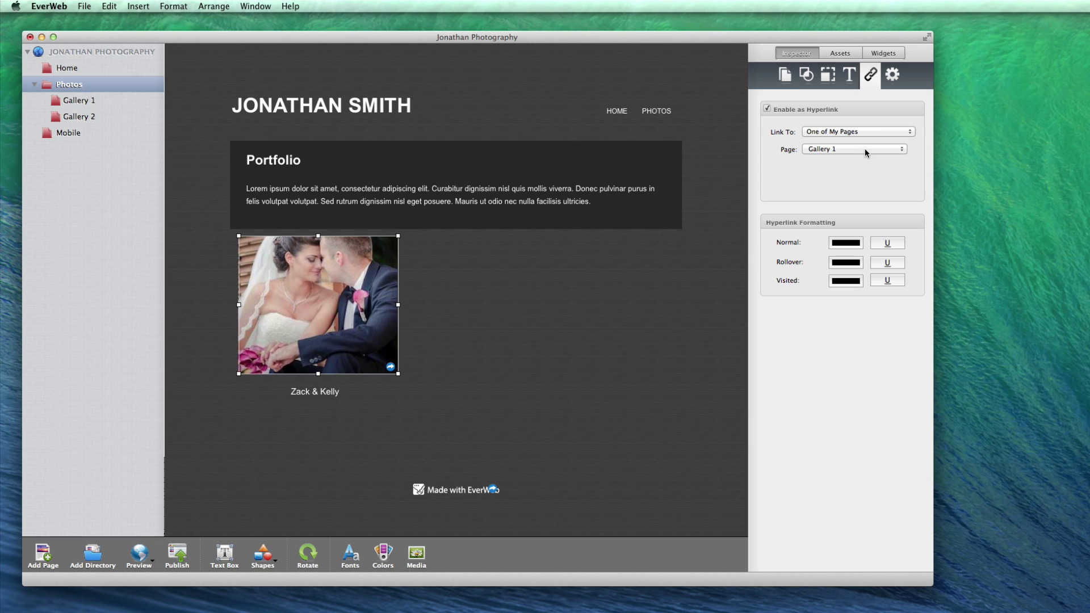
left_click(891, 75)
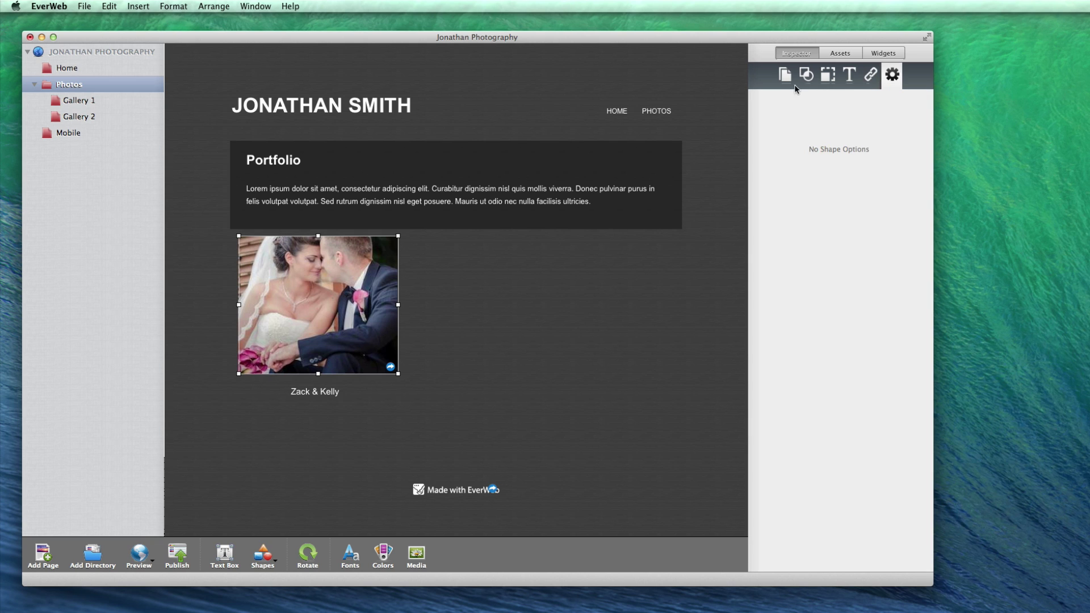
left_click(874, 55)
- Add a second Image Slider containing gallery12.jpg, gallery13.jpg and gallery14.jpg
left_click_drag(782, 289, 628, 297)
left_click(880, 267)
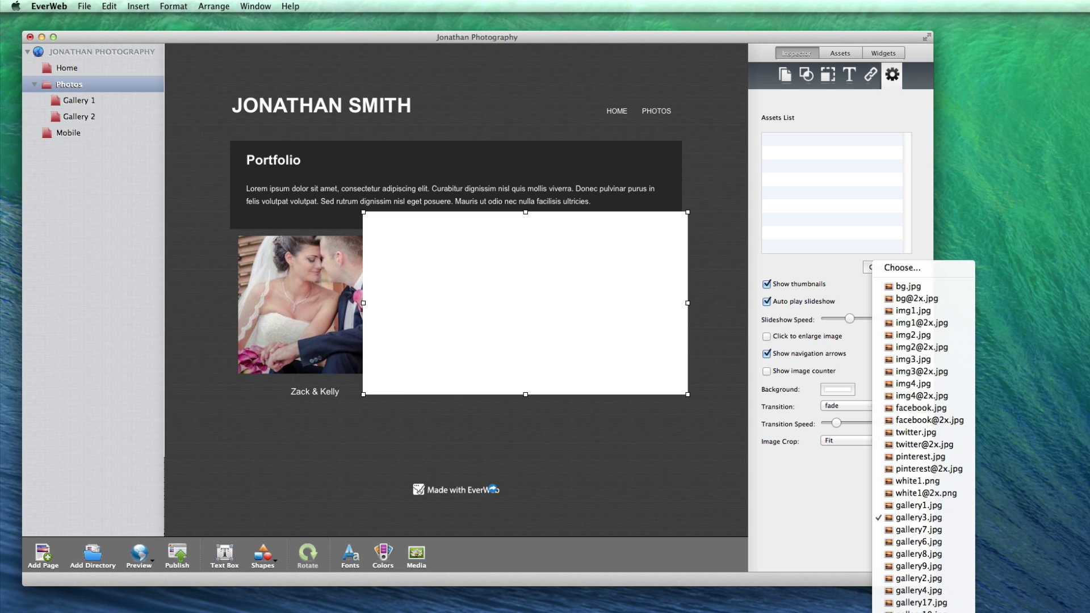
left_click(919, 601)
left_click(883, 267)
left_click(930, 601)
left_click(883, 267)
left_click(937, 440)
- Hide thumbnails and arrows, lower speed, crop Fill Width, and place it beside the first slideshow
left_click(767, 284)
left_click_drag(850, 319, 832, 317)
left_click(767, 353)
left_click(849, 441)
left_click(840, 460)
left_click_drag(687, 394, 541, 351)
left_click_drag(489, 313, 615, 337)
- Caption the second slideshow 'Slater & Jesse' and resize the box covering it
left_click(224, 553)
type("Slater & Jesse")
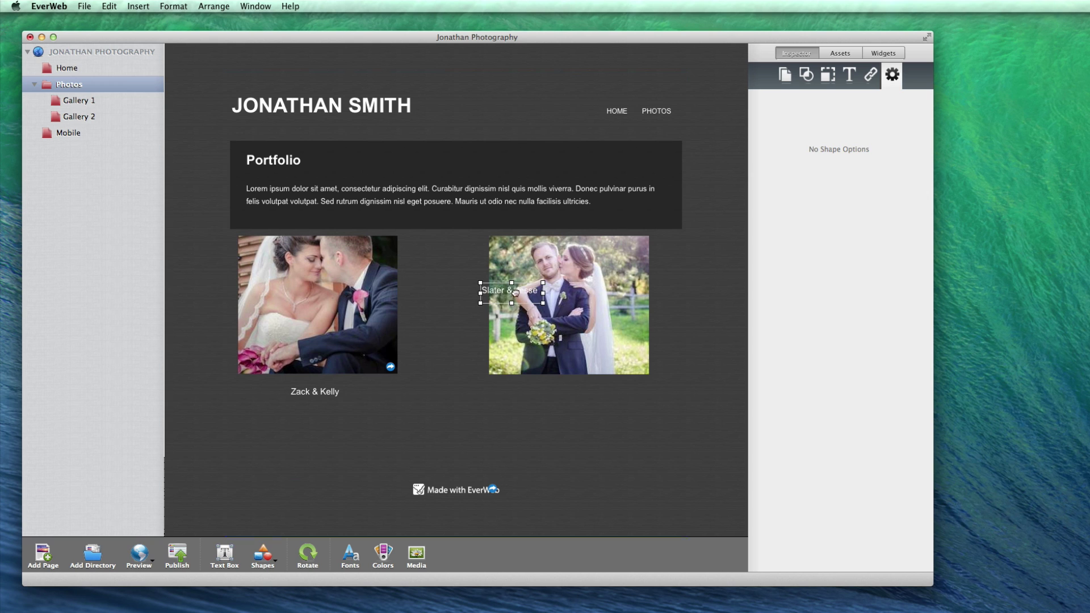
left_click_drag(542, 296, 573, 397)
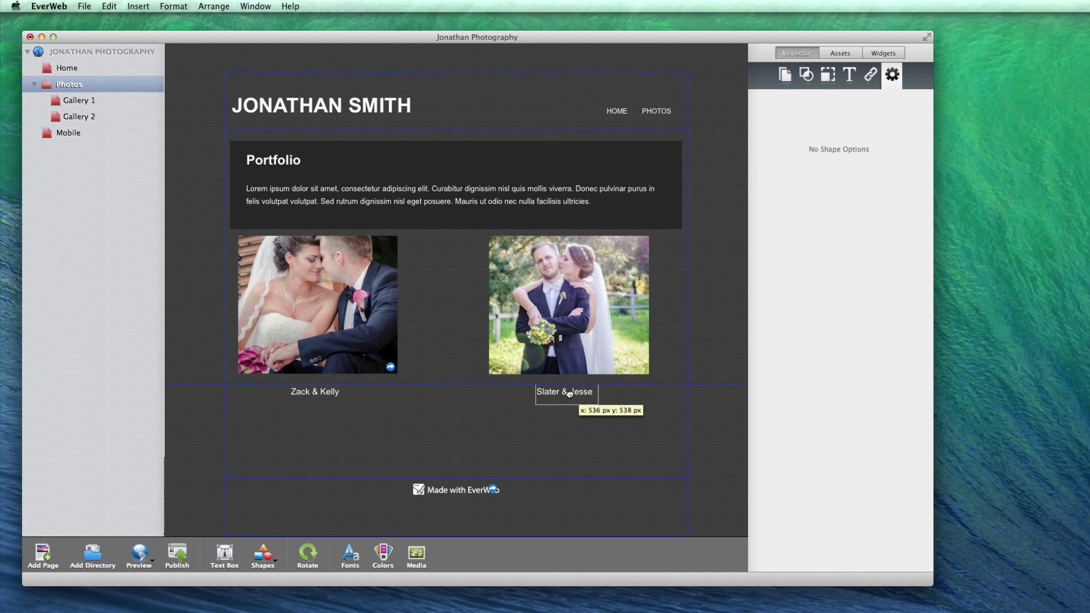
left_click_drag(649, 374, 646, 370)
- Link the second slideshow to the Gallery 2 page and preview the page in the browser
left_click(870, 75)
left_click(896, 149)
left_click(896, 163)
left_click(718, 219)
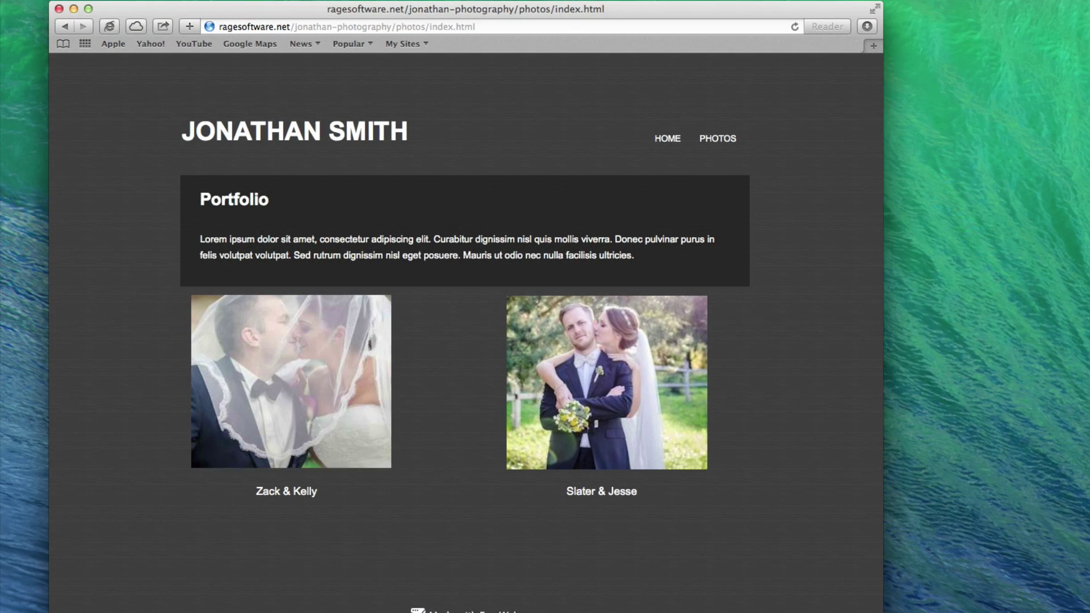